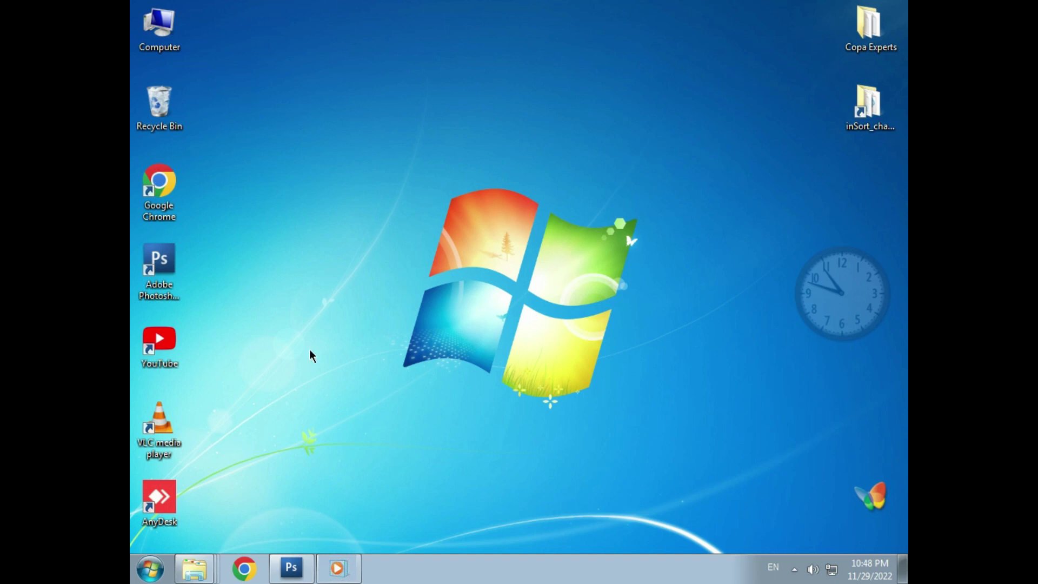
Open 1_Normal_presentation in PowerPoint 2010 from the Start menu's recent files
{"action": "left_click", "coordinate": [151, 571]}
{"action": "mouse_move", "coordinate": [232, 213]}
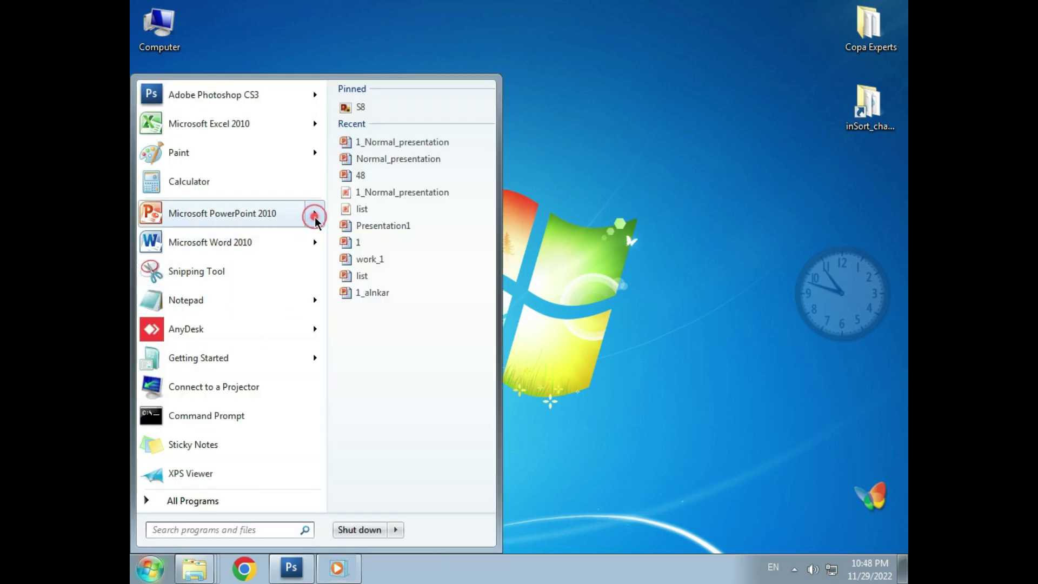
{"action": "left_click", "coordinate": [394, 142]}
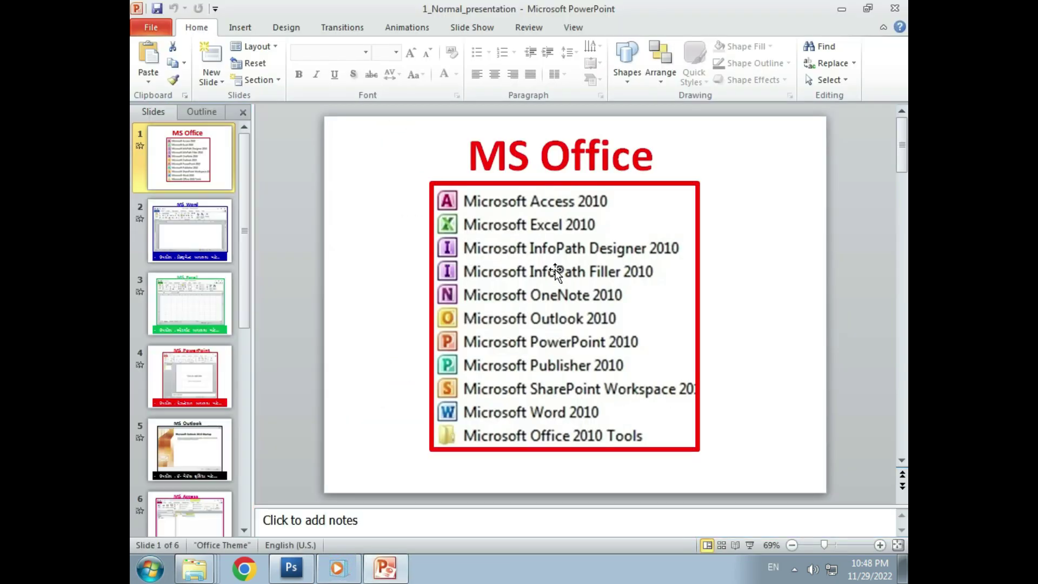
Apply a Pan transition lasting 01.30 to all six slides at once
{"action": "left_click", "coordinate": [351, 30]}
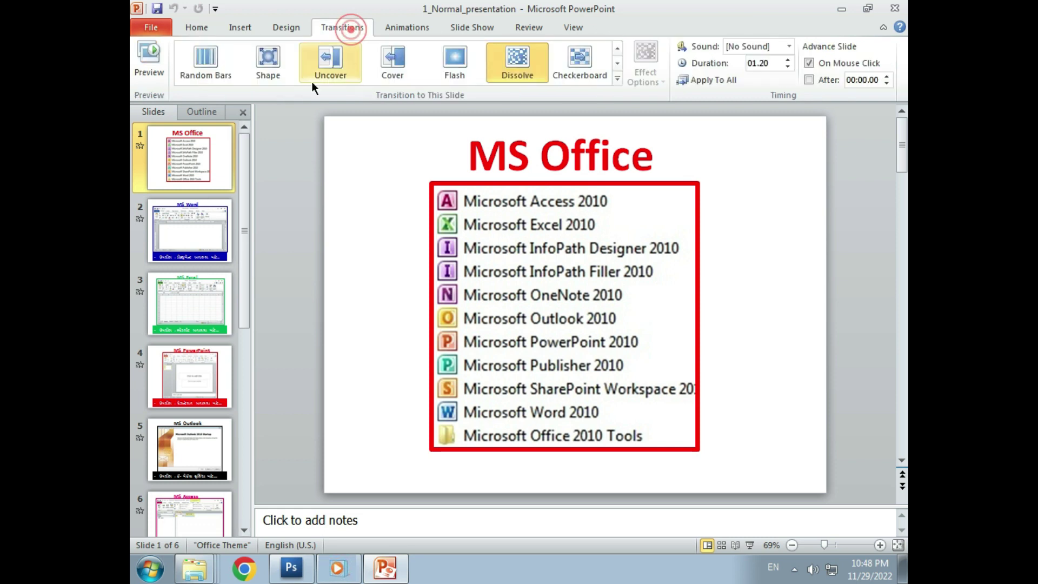
{"action": "left_click", "coordinate": [190, 388]}
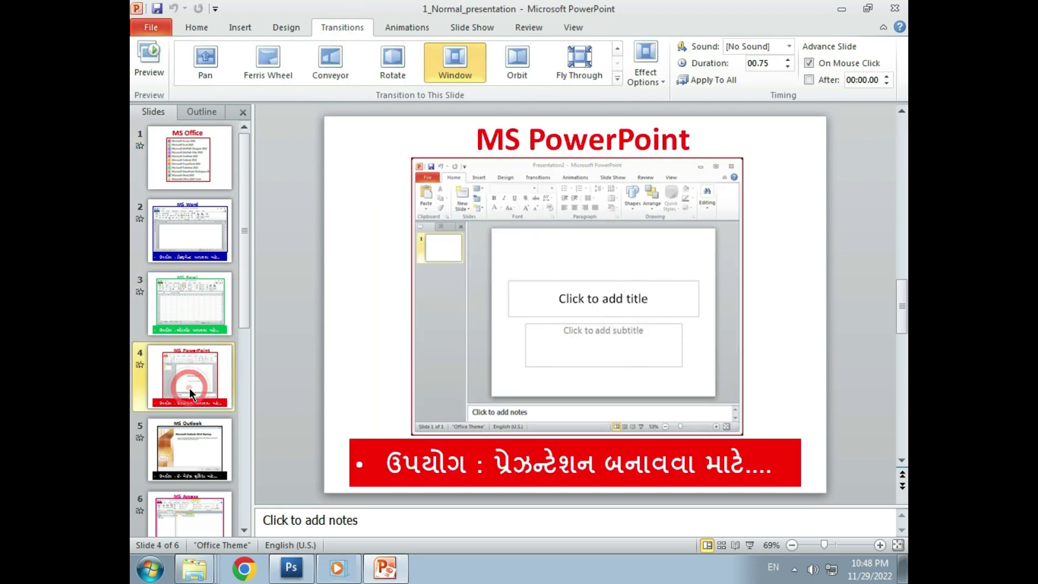
{"action": "key", "text": "ctrl+a"}
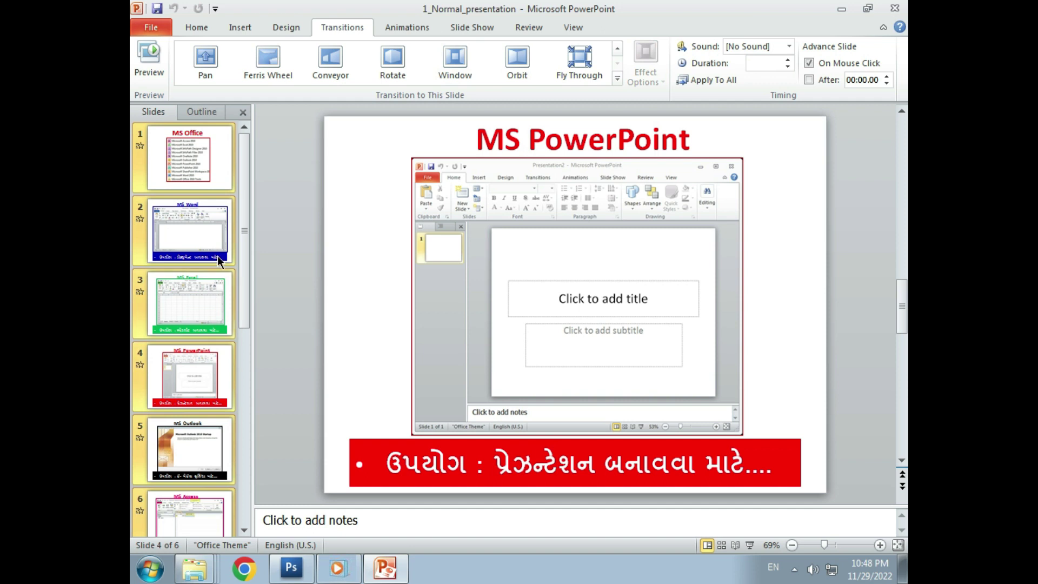
{"action": "left_click", "coordinate": [202, 61]}
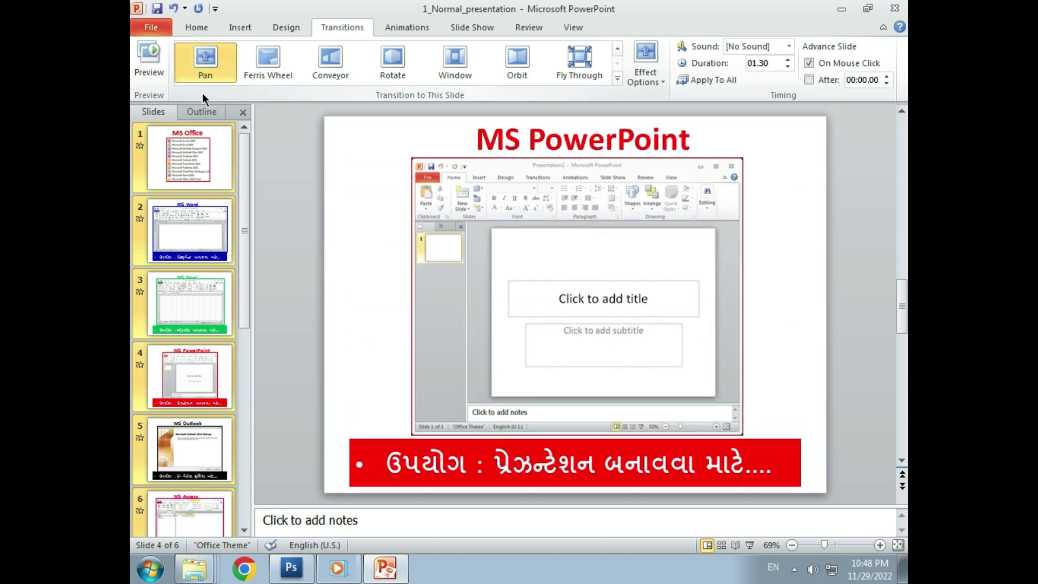
{"action": "left_click", "coordinate": [205, 151]}
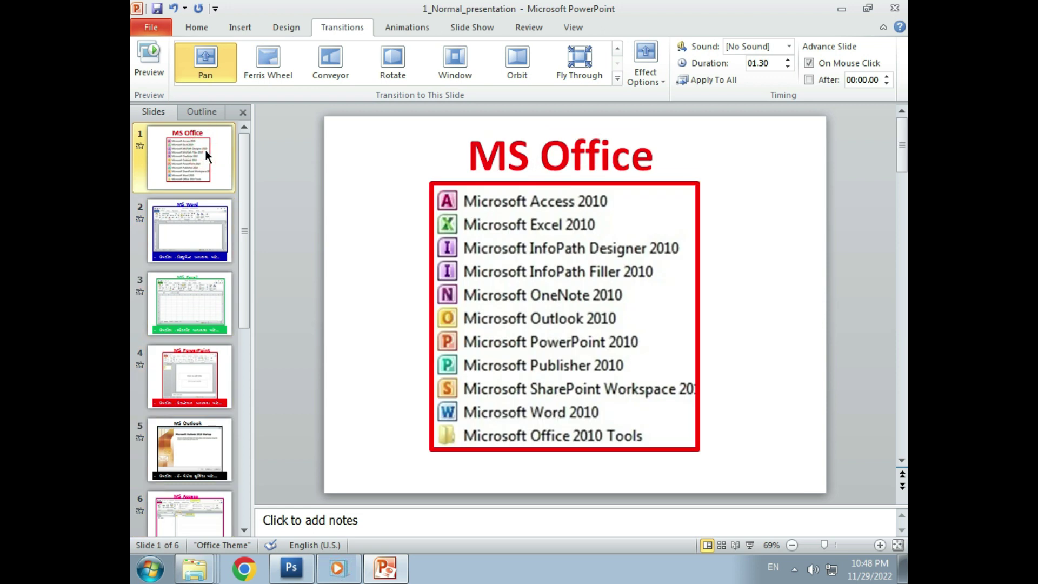
{"action": "left_click", "coordinate": [418, 30]}
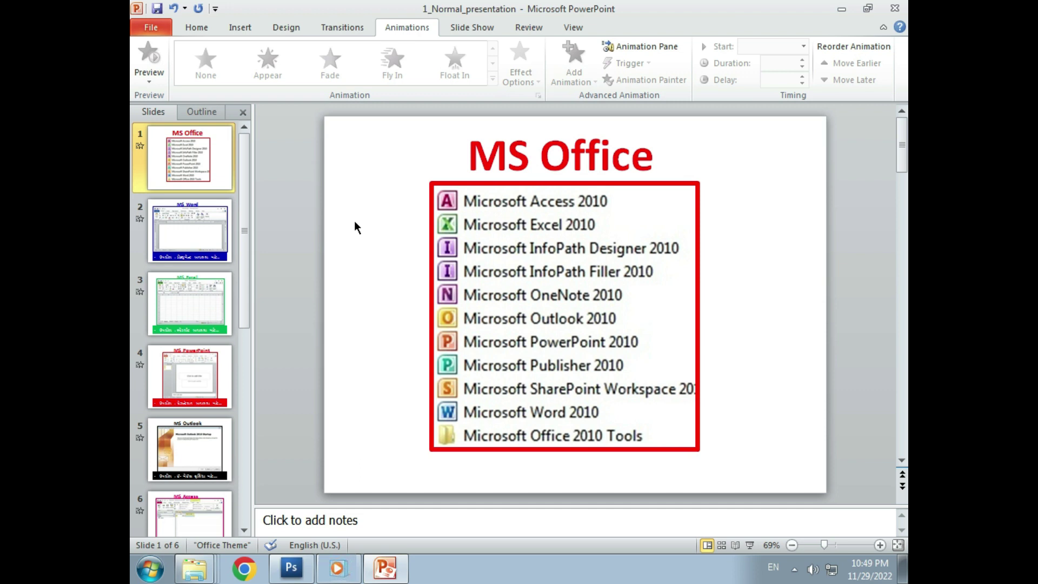
Give the MS Office title on slide 1 a Split entrance
{"action": "left_click", "coordinate": [522, 152]}
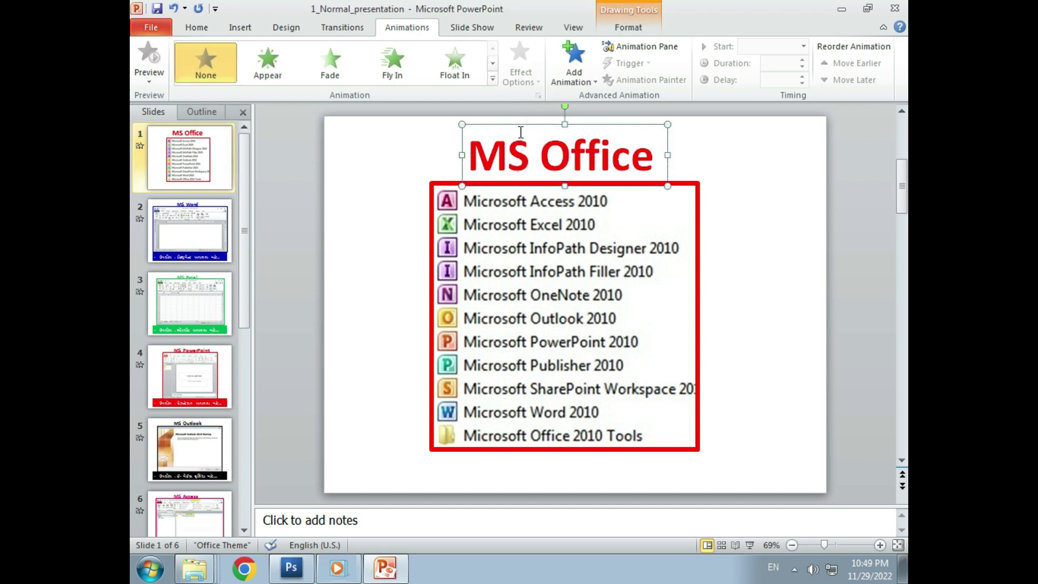
{"action": "left_click", "coordinate": [492, 79]}
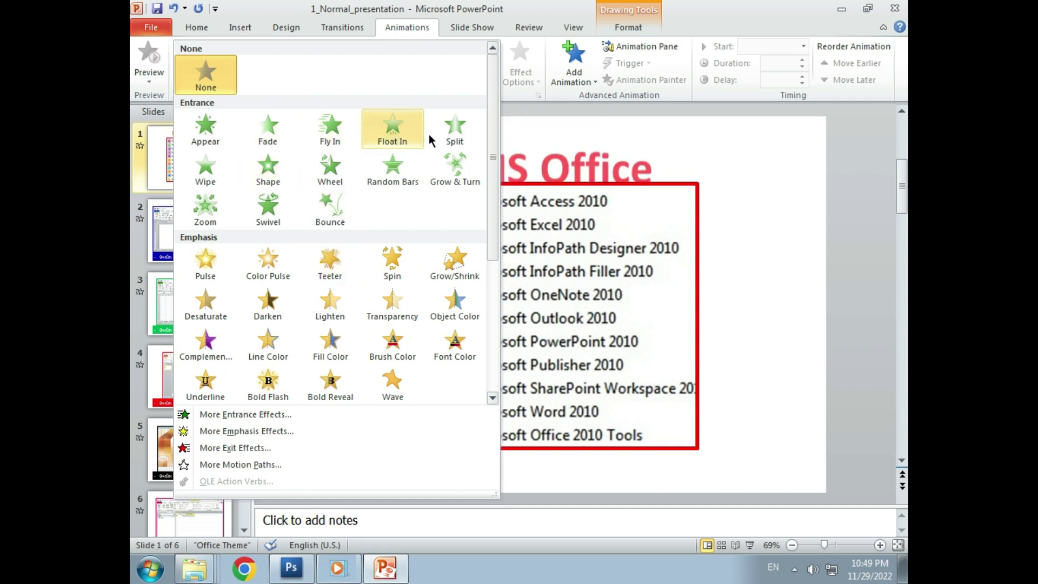
{"action": "left_click", "coordinate": [454, 139]}
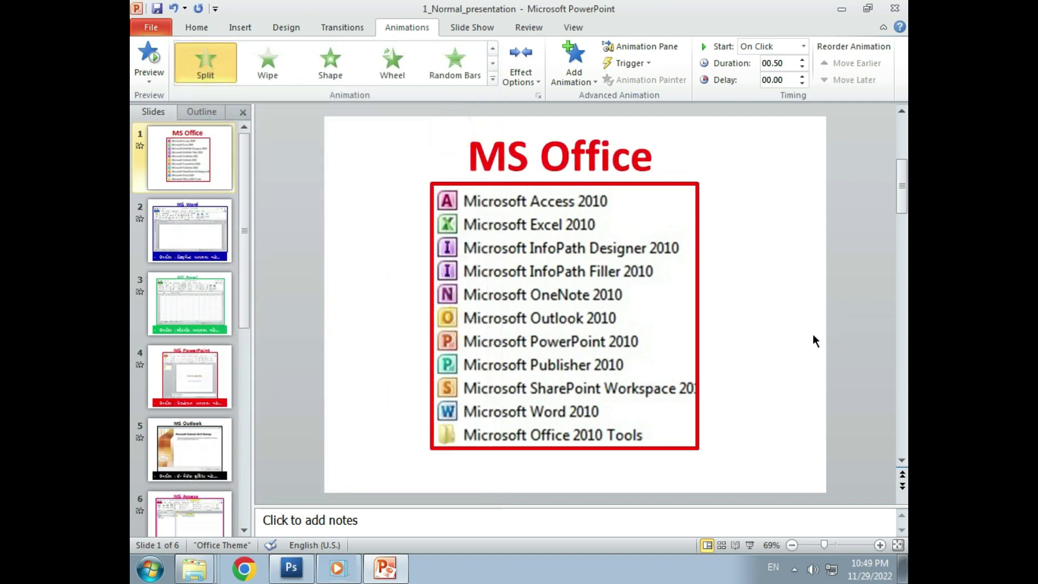
Give the Office programs picture a Zoom entrance
{"action": "left_click", "coordinate": [689, 296]}
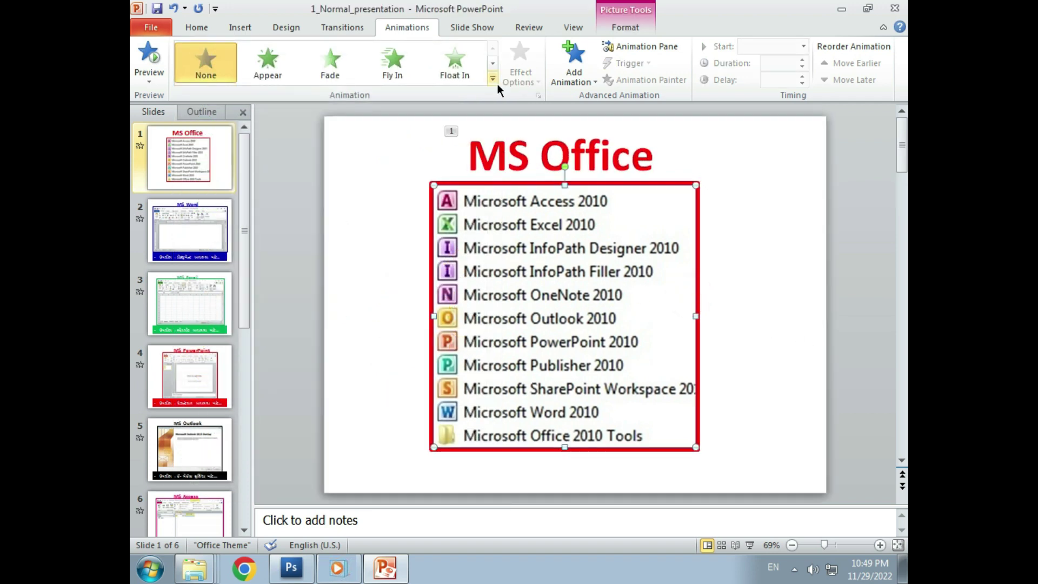
{"action": "left_click", "coordinate": [492, 78]}
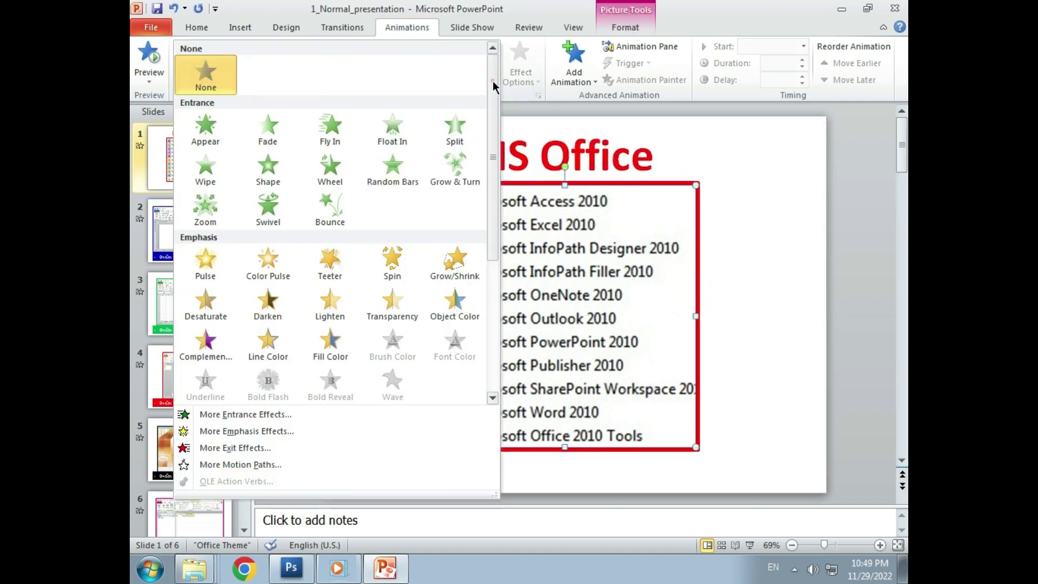
{"action": "left_click", "coordinate": [206, 210]}
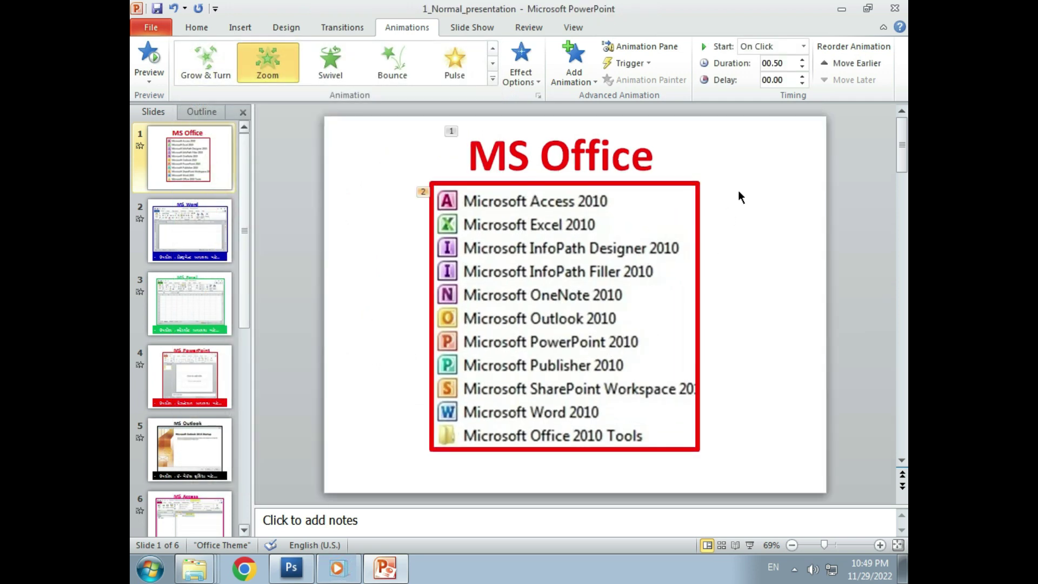
{"action": "left_click", "coordinate": [802, 62]}
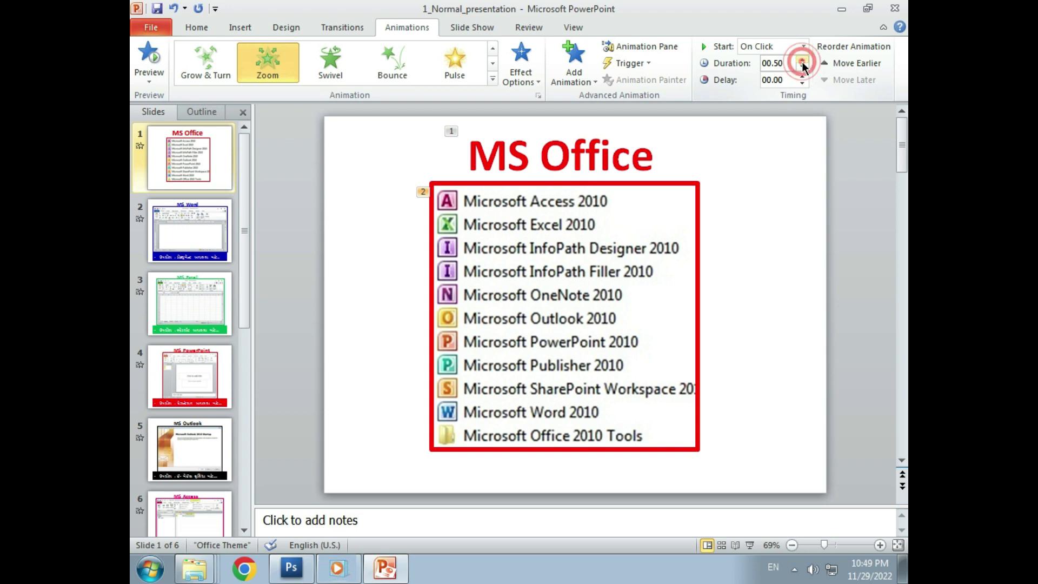
{"action": "left_click", "coordinate": [192, 229]}
Give the MS Word title a Split entrance and the Word screenshot a Bounce entrance
{"action": "left_click", "coordinate": [549, 139]}
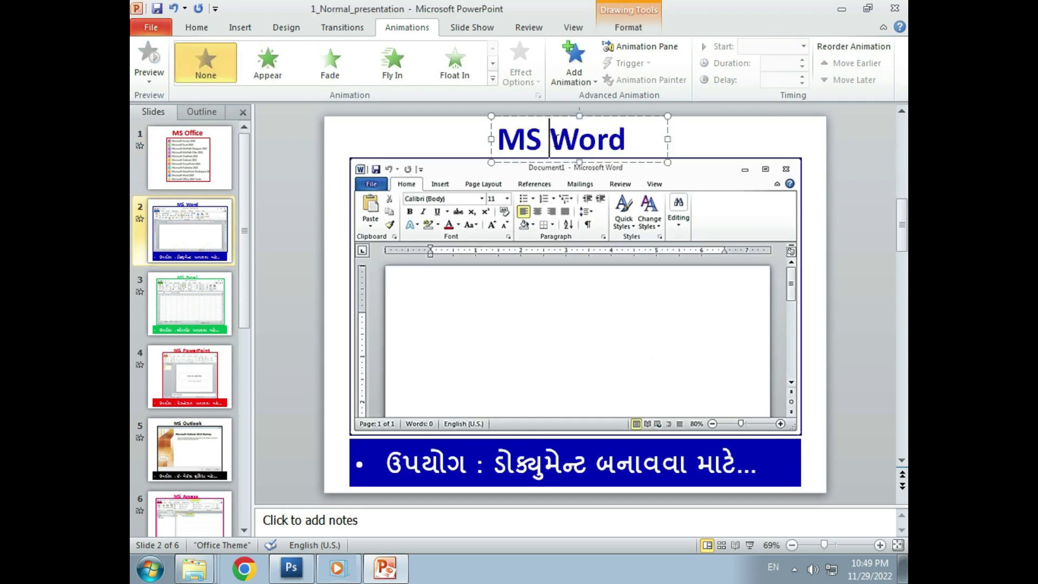
{"action": "left_click", "coordinate": [491, 80]}
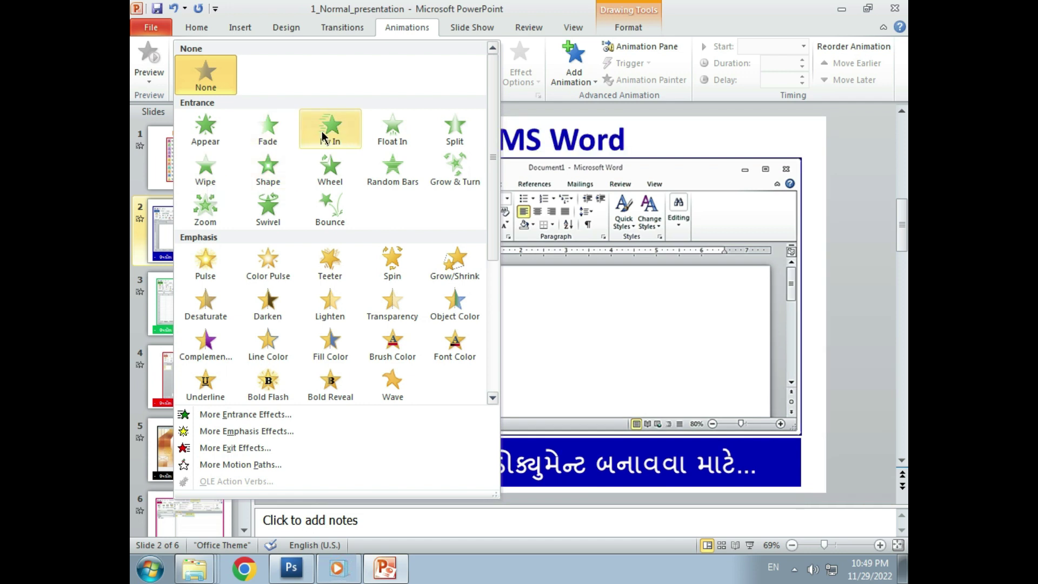
{"action": "left_click", "coordinate": [446, 134]}
{"action": "left_click", "coordinate": [577, 240]}
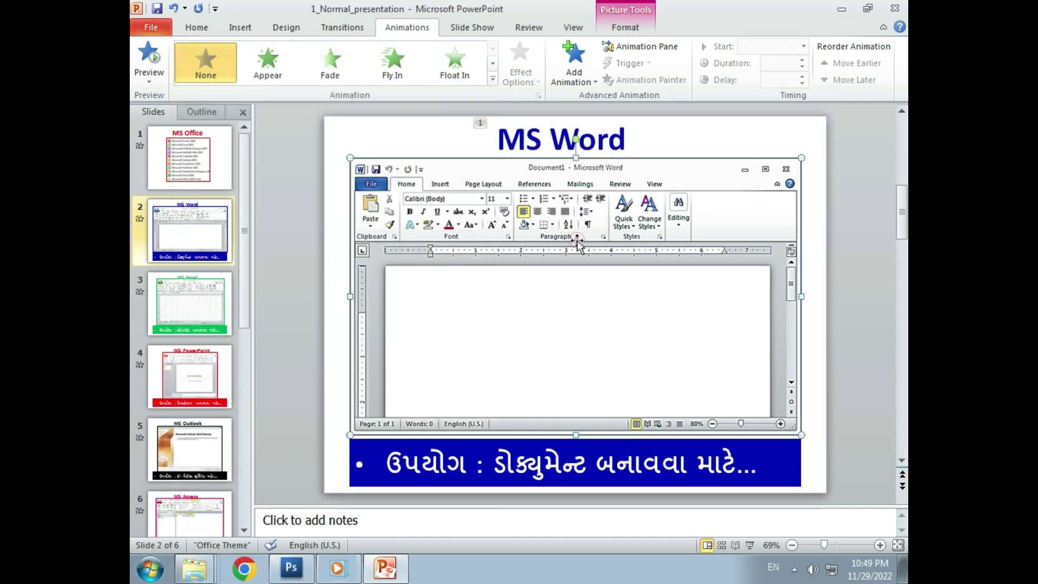
{"action": "left_click", "coordinate": [492, 80]}
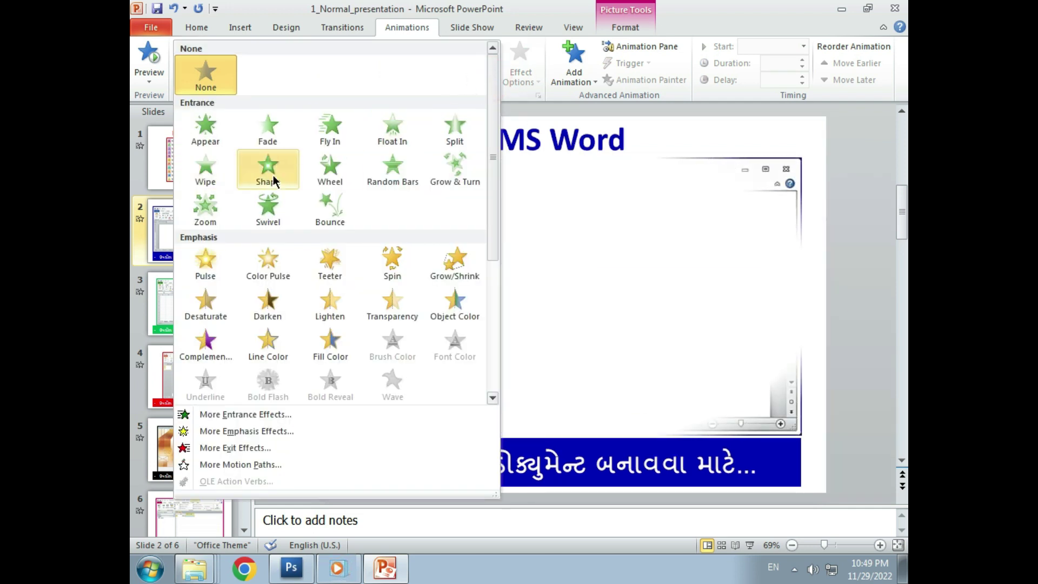
{"action": "left_click", "coordinate": [316, 213]}
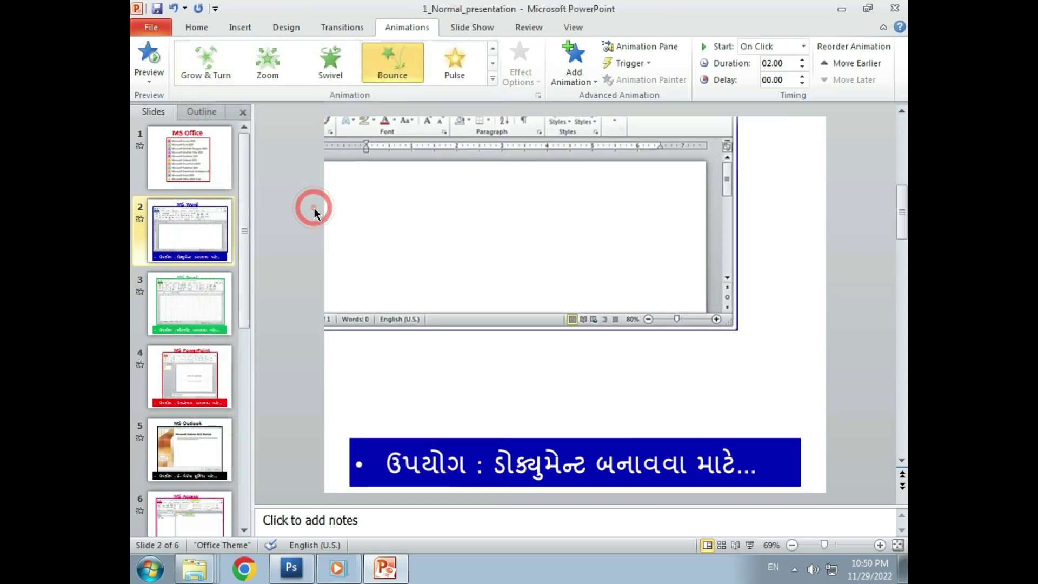
Make the blue caption box fly in from the left
{"action": "left_click", "coordinate": [528, 461]}
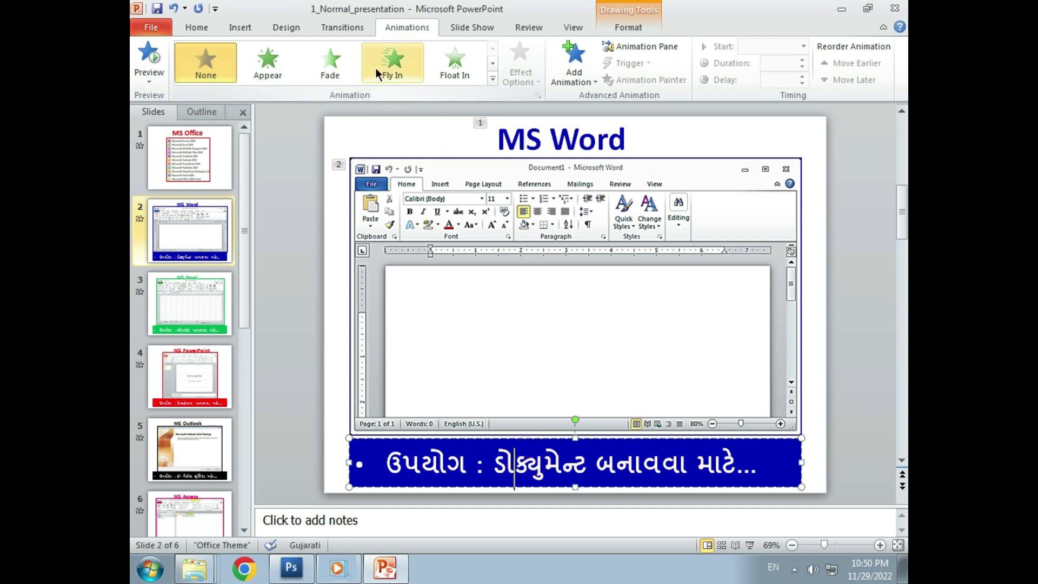
{"action": "left_click", "coordinate": [392, 64]}
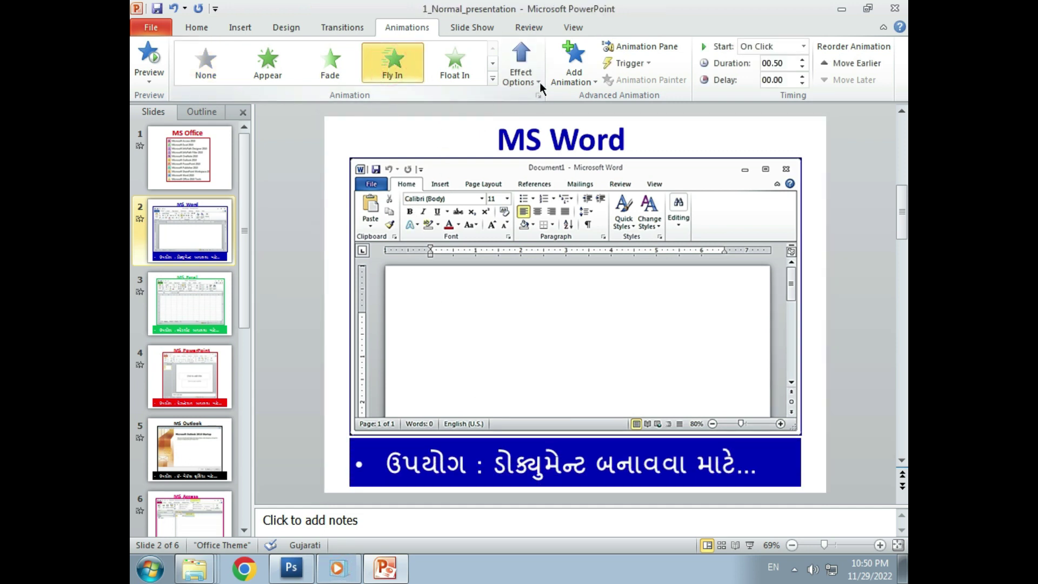
{"action": "left_click", "coordinate": [531, 80]}
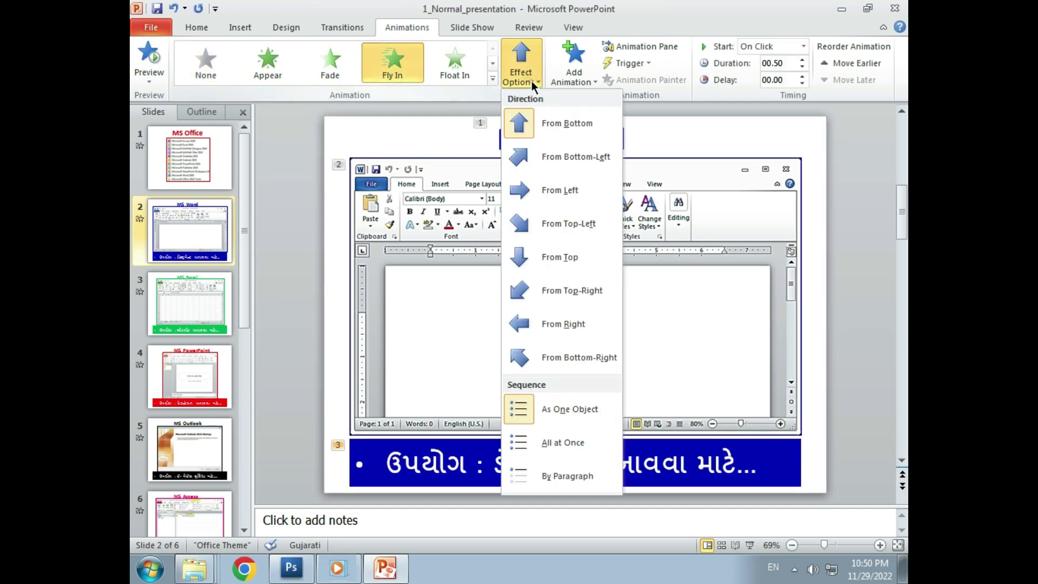
{"action": "left_click", "coordinate": [552, 191]}
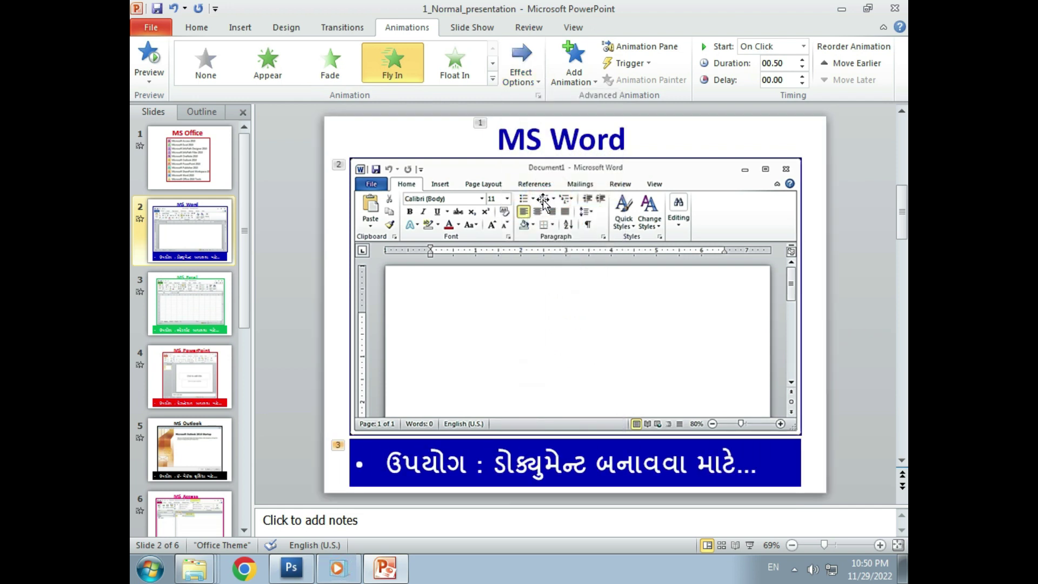
{"action": "left_click", "coordinate": [199, 302]}
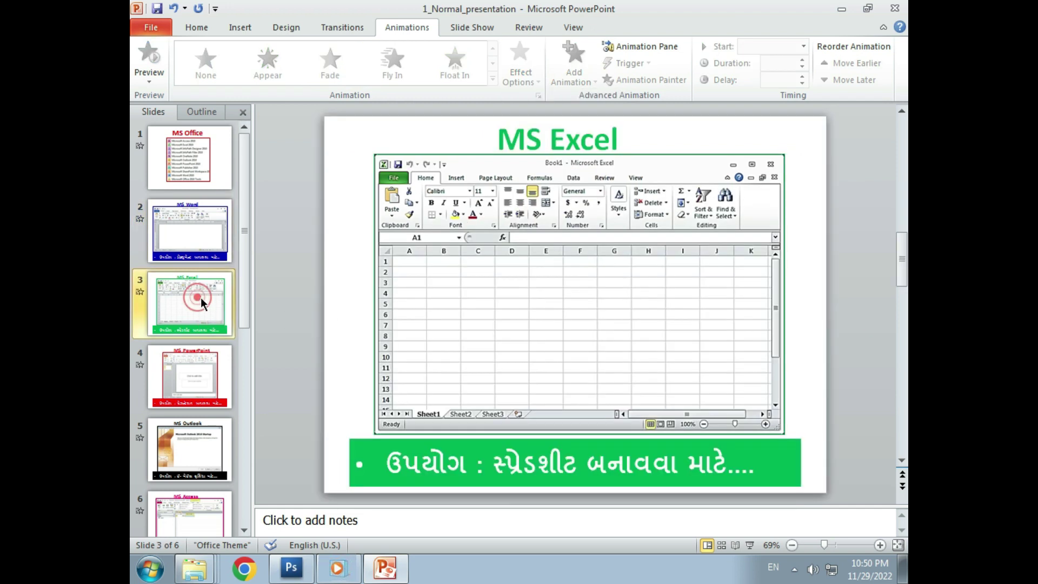
Give the MS Excel title a Split entrance
{"action": "left_click", "coordinate": [589, 133]}
{"action": "left_click", "coordinate": [669, 127]}
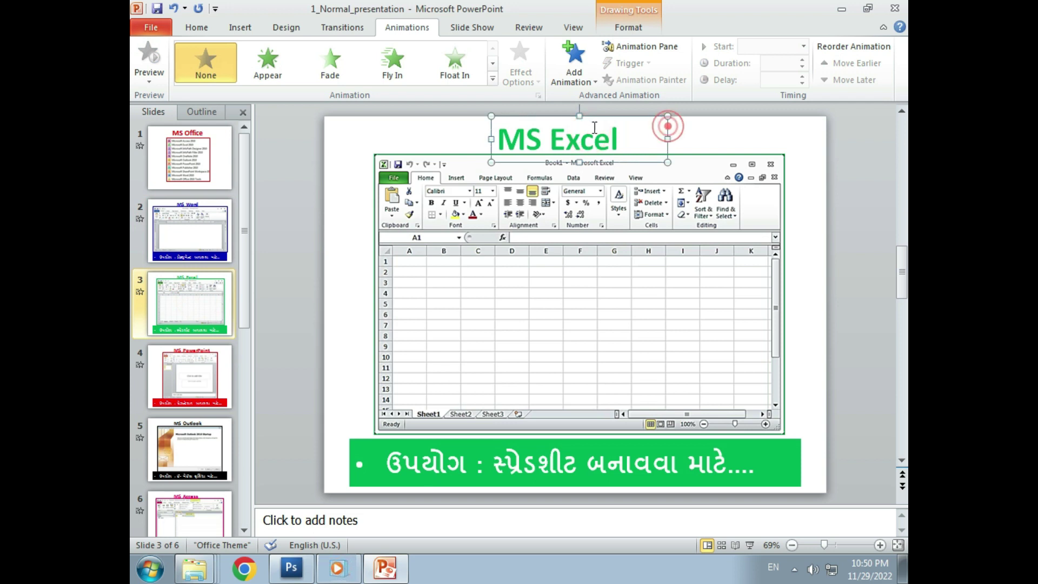
{"action": "left_click", "coordinate": [491, 79]}
{"action": "left_click", "coordinate": [458, 120]}
{"action": "left_click", "coordinate": [583, 279]}
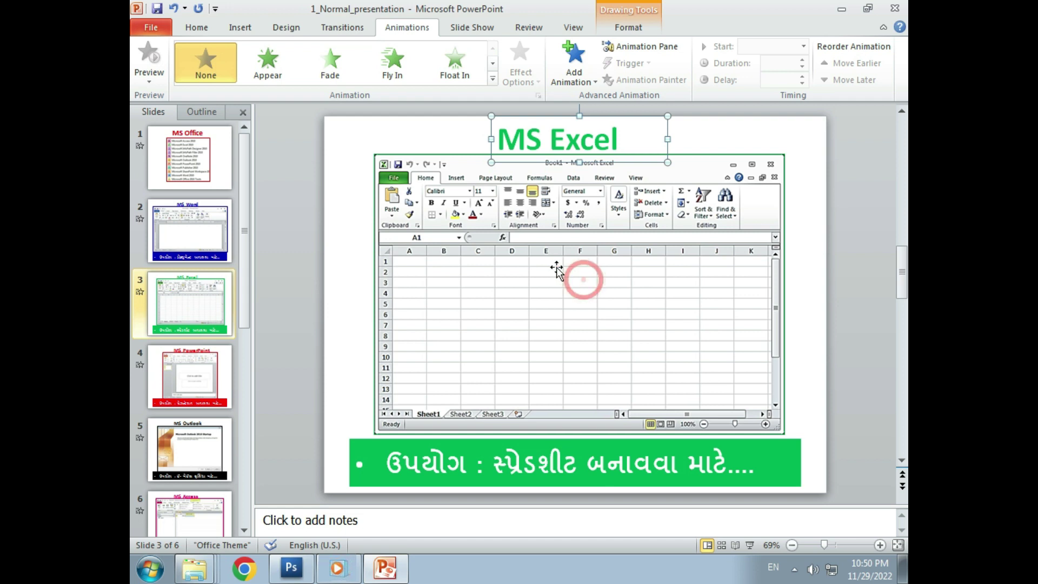
{"action": "left_click", "coordinate": [457, 65]}
{"action": "left_click", "coordinate": [494, 80]}
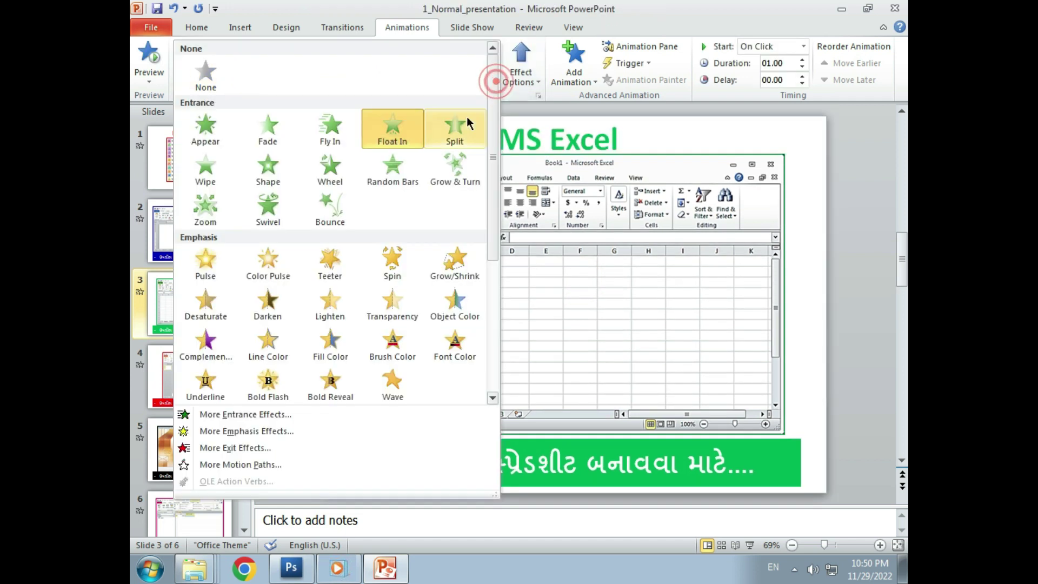
{"action": "left_click", "coordinate": [468, 121]}
Give the Excel picture a Swivel entrance
{"action": "left_click", "coordinate": [412, 198]}
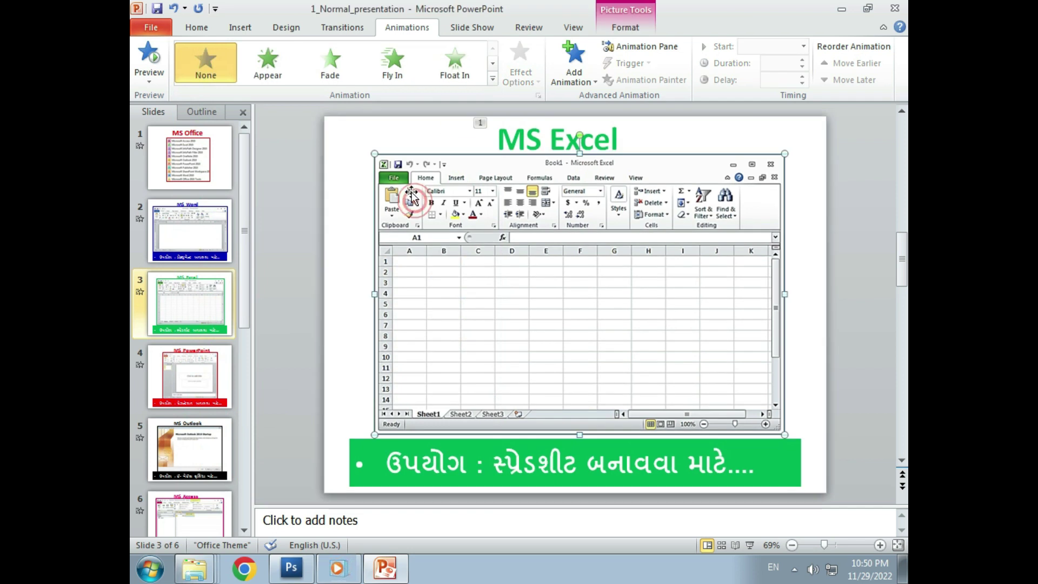
{"action": "left_click", "coordinate": [491, 79]}
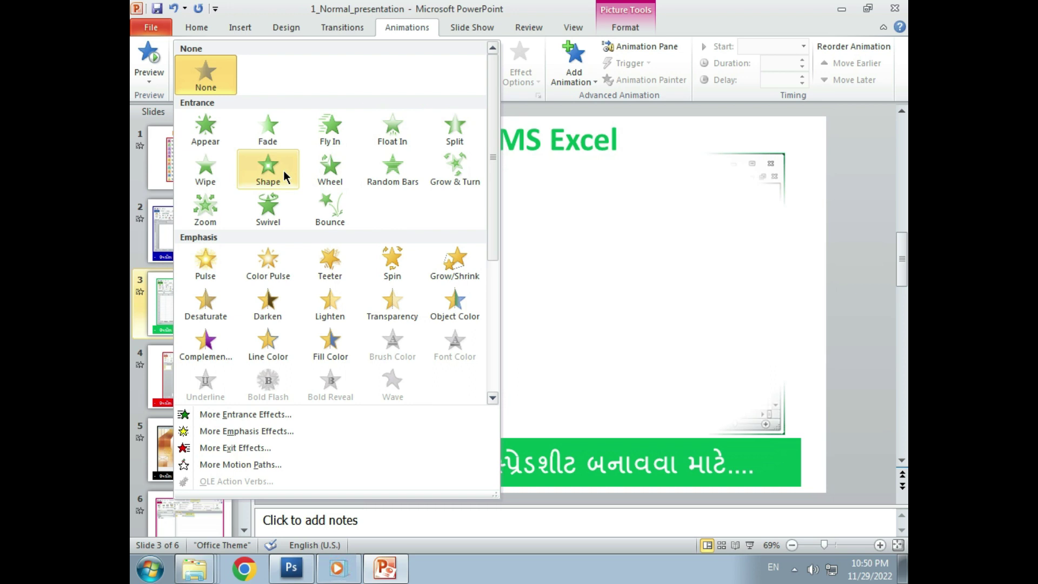
{"action": "left_click", "coordinate": [267, 212]}
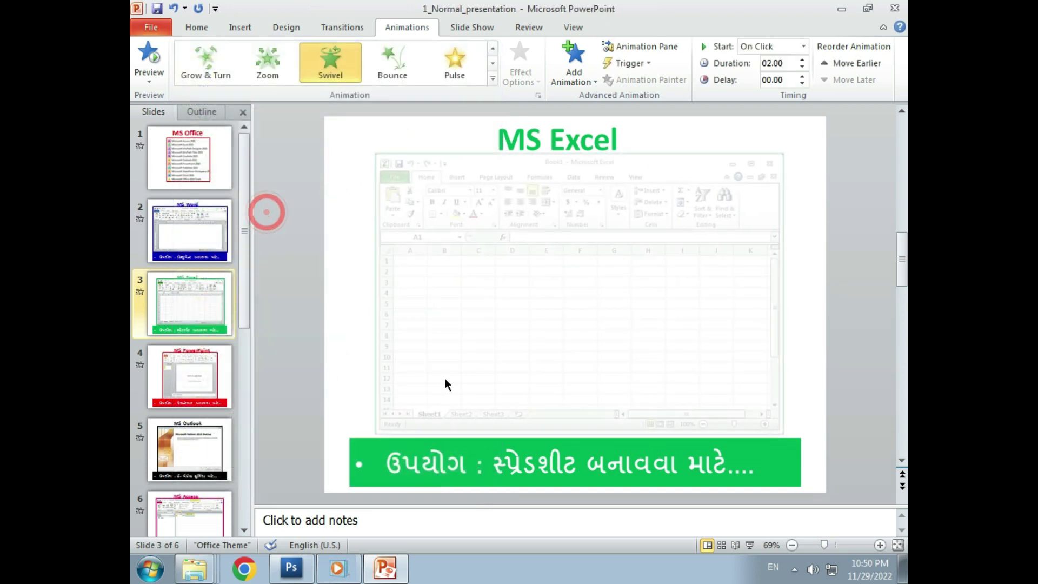
{"action": "left_click", "coordinate": [802, 67]}
{"action": "left_click", "coordinate": [801, 67]}
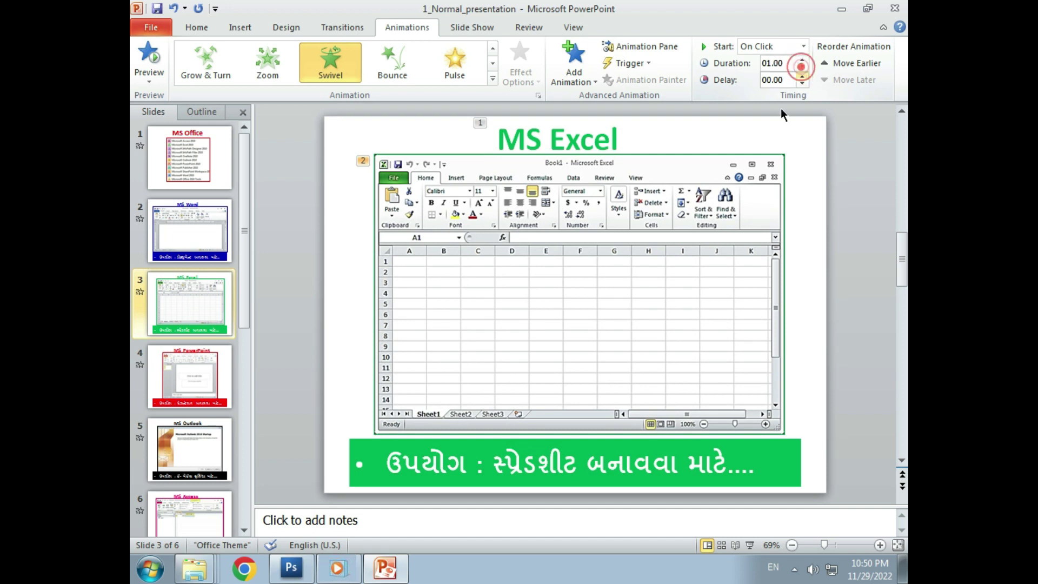
Make the green caption fly in from the right
{"action": "left_click", "coordinate": [606, 472]}
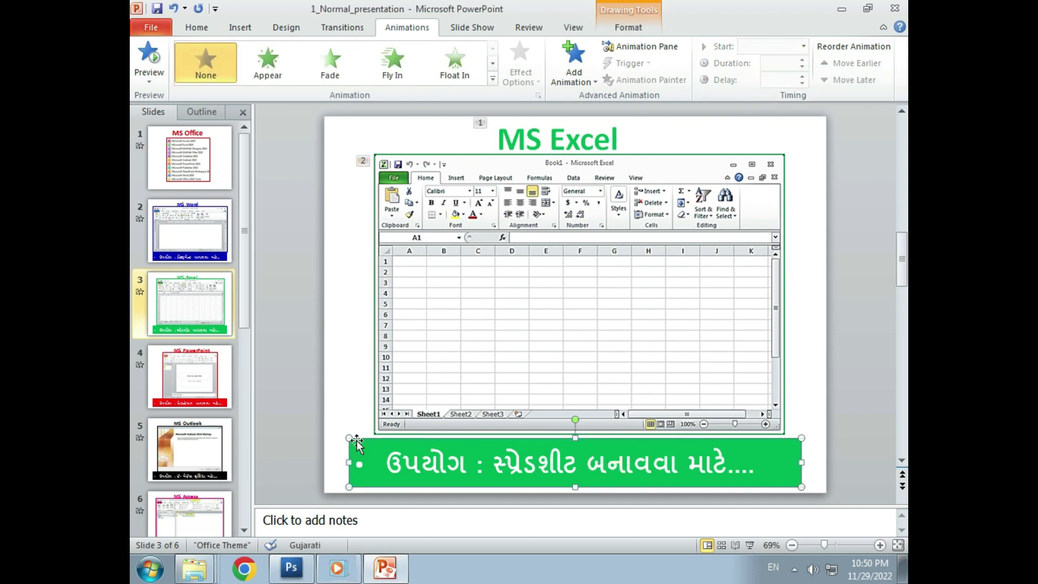
{"action": "left_click", "coordinate": [492, 79]}
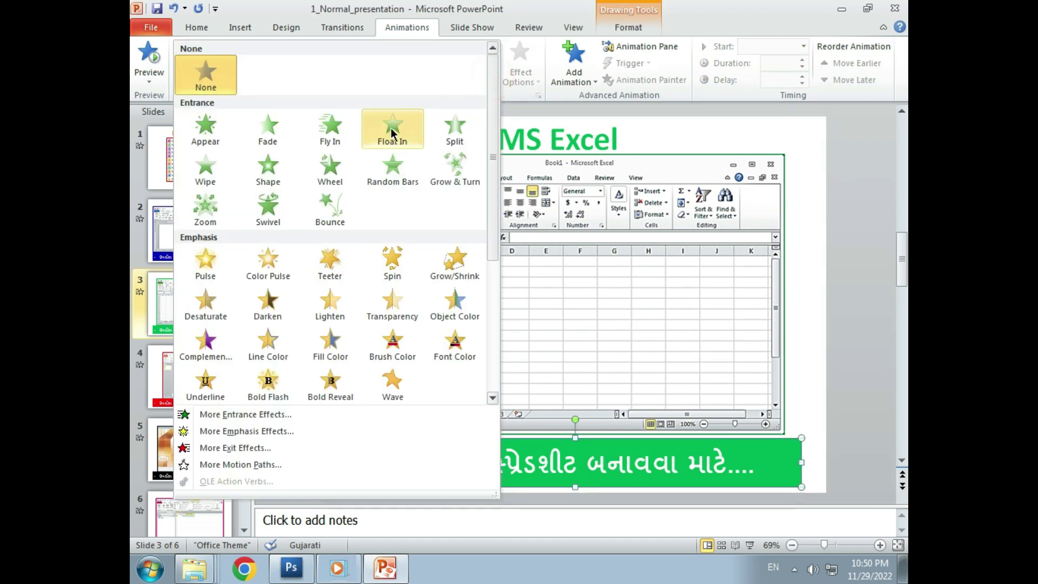
{"action": "left_click", "coordinate": [392, 134]}
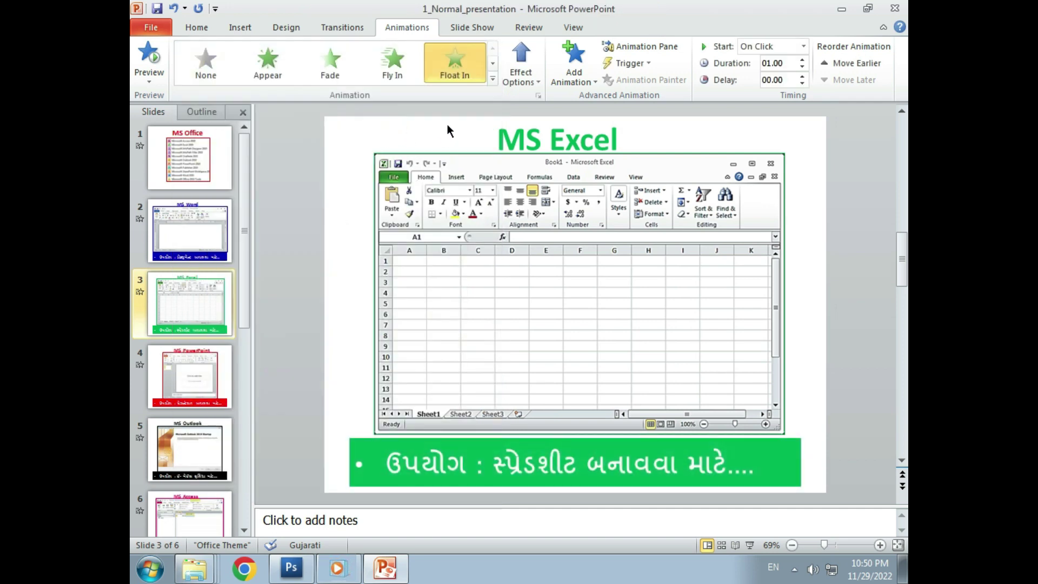
{"action": "left_click", "coordinate": [392, 59]}
{"action": "left_click", "coordinate": [533, 82]}
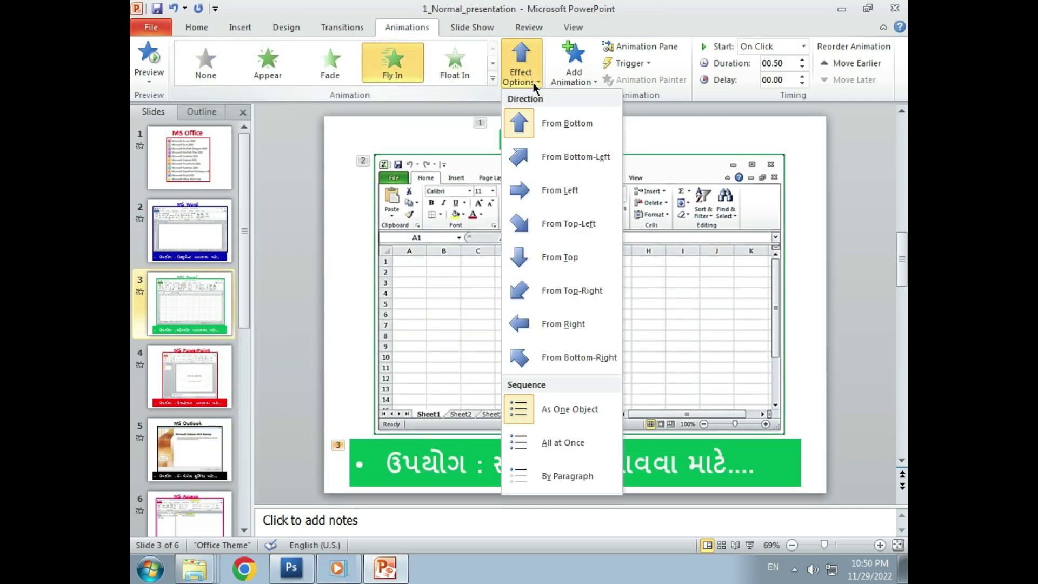
{"action": "left_click", "coordinate": [543, 324]}
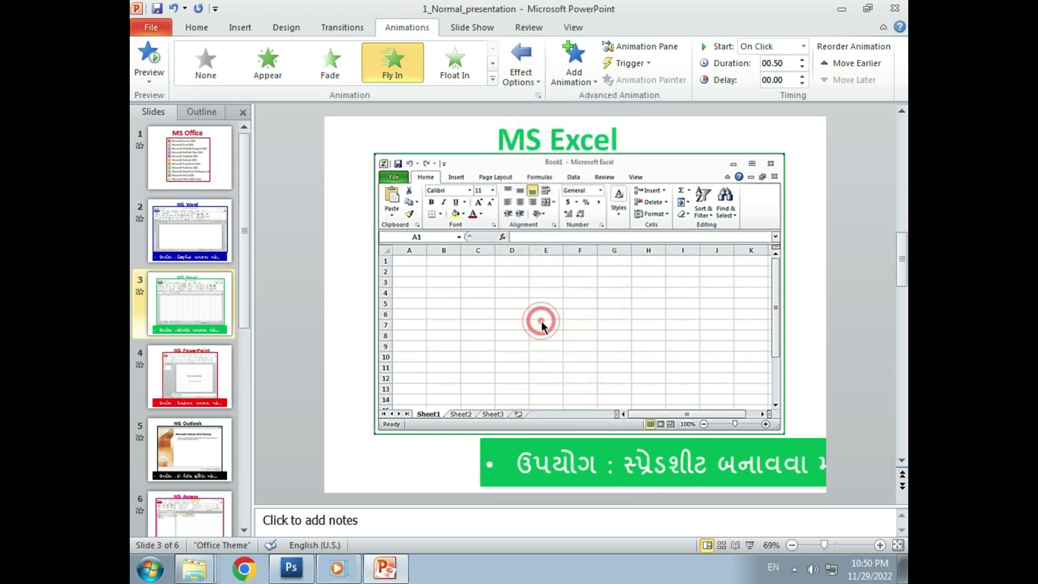
On slide 4, give the MS PowerPoint title Split and its picture Wipe
{"action": "left_click", "coordinate": [171, 352]}
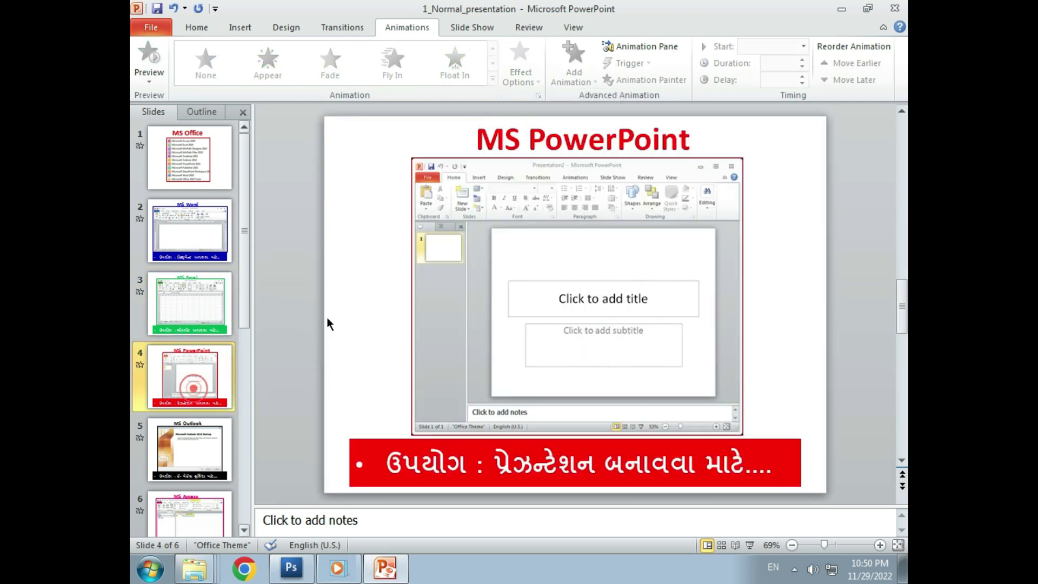
{"action": "left_click", "coordinate": [464, 137]}
{"action": "left_click", "coordinate": [493, 79]}
{"action": "left_click", "coordinate": [465, 131]}
{"action": "left_click", "coordinate": [547, 275]}
{"action": "left_click", "coordinate": [490, 77]}
{"action": "left_click", "coordinate": [205, 172]}
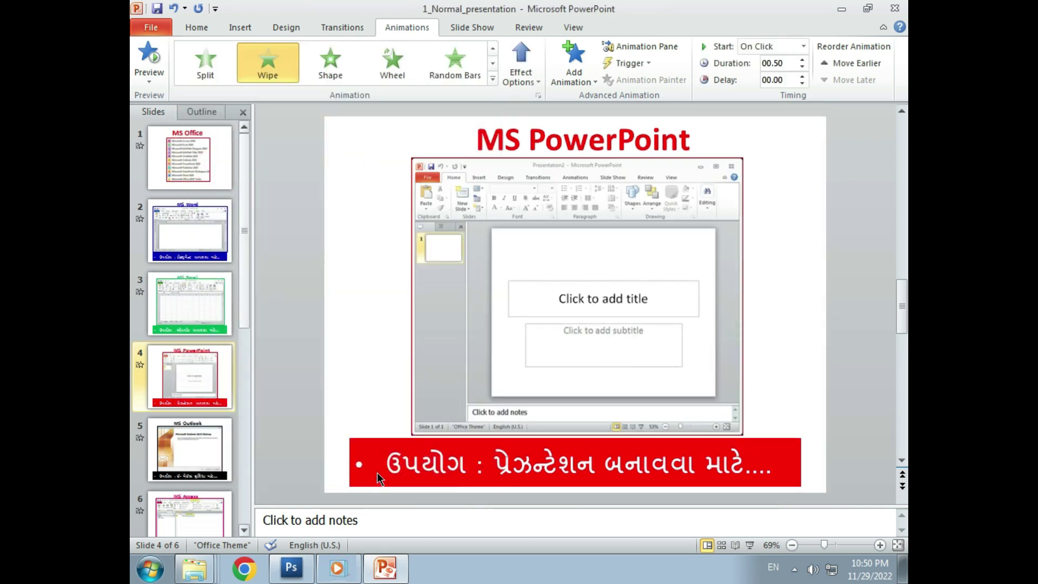
Make the red caption fly in from the top
{"action": "left_click", "coordinate": [382, 451]}
{"action": "left_click", "coordinate": [393, 75]}
{"action": "left_click", "coordinate": [524, 78]}
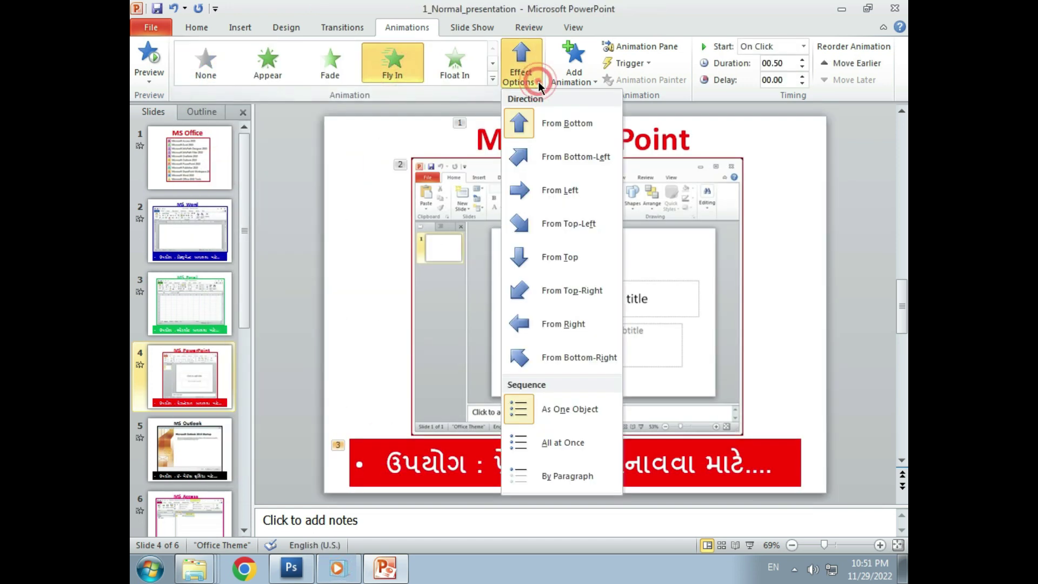
{"action": "left_click", "coordinate": [550, 264]}
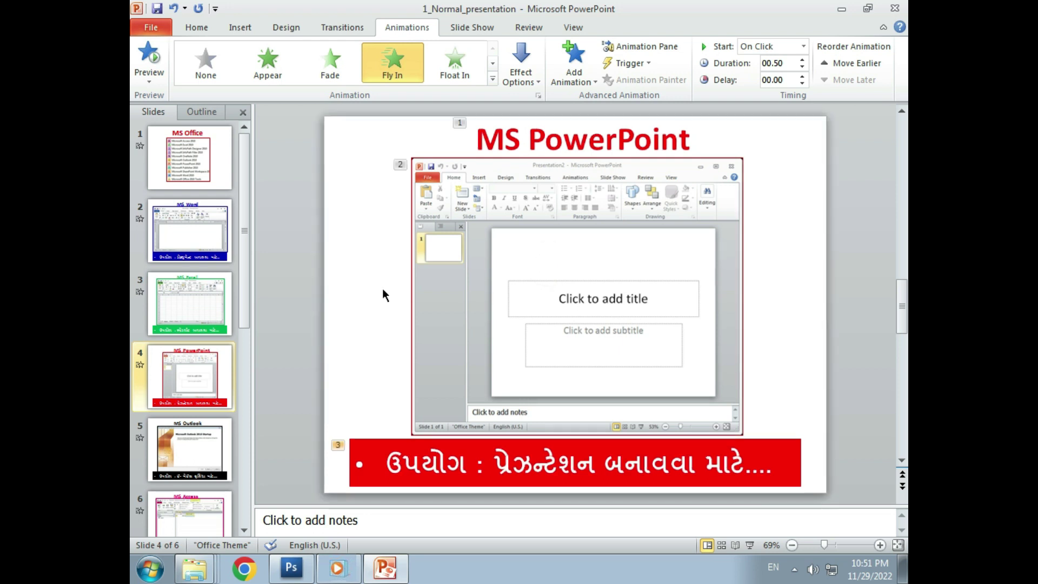
Give the MS Outlook title on slide 5 an entrance animation
{"action": "left_click", "coordinate": [199, 456]}
{"action": "left_click", "coordinate": [502, 150]}
{"action": "left_click", "coordinate": [492, 78]}
Give the Outlook picture a Wheel entrance lasting 01.25
{"action": "left_click", "coordinate": [429, 269]}
{"action": "left_click", "coordinate": [493, 78]}
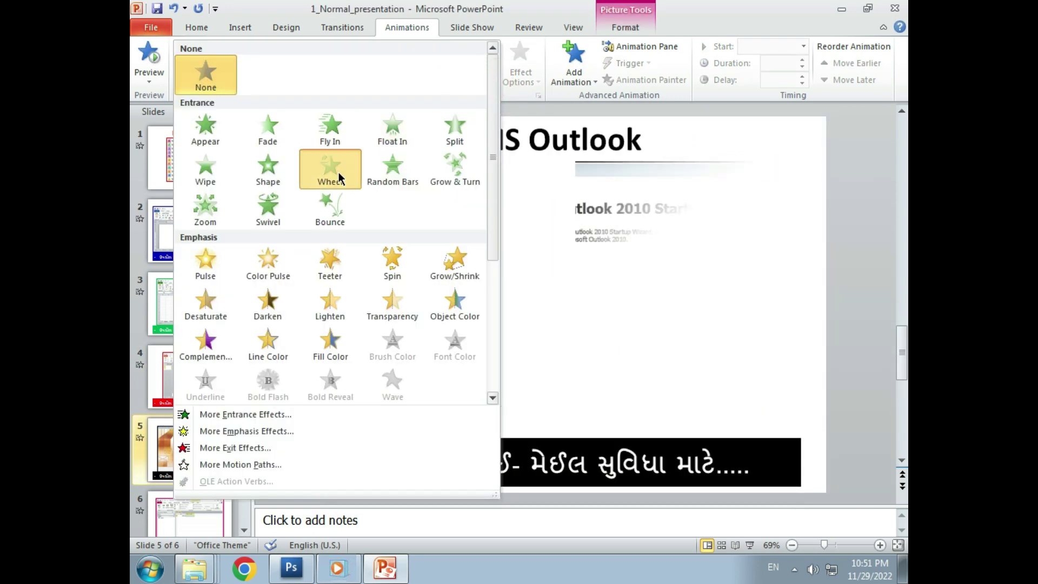
{"action": "left_click", "coordinate": [338, 179]}
{"action": "left_click", "coordinate": [803, 66]}
{"action": "left_click", "coordinate": [802, 66]}
{"action": "left_click", "coordinate": [802, 66]}
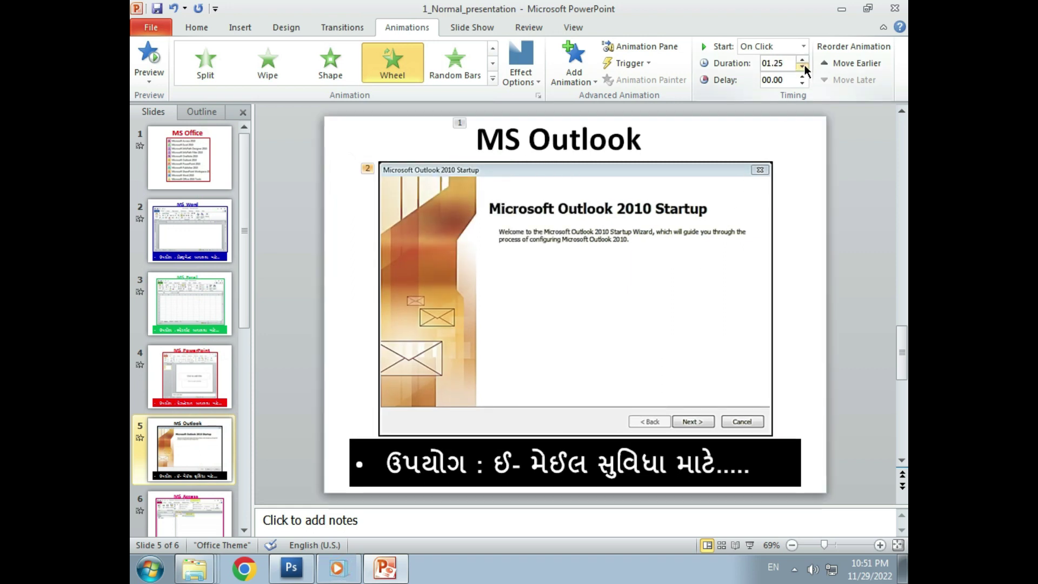
Give the black caption a Bounce entrance lasting 02.00
{"action": "left_click", "coordinate": [566, 462]}
{"action": "left_click", "coordinate": [493, 78]}
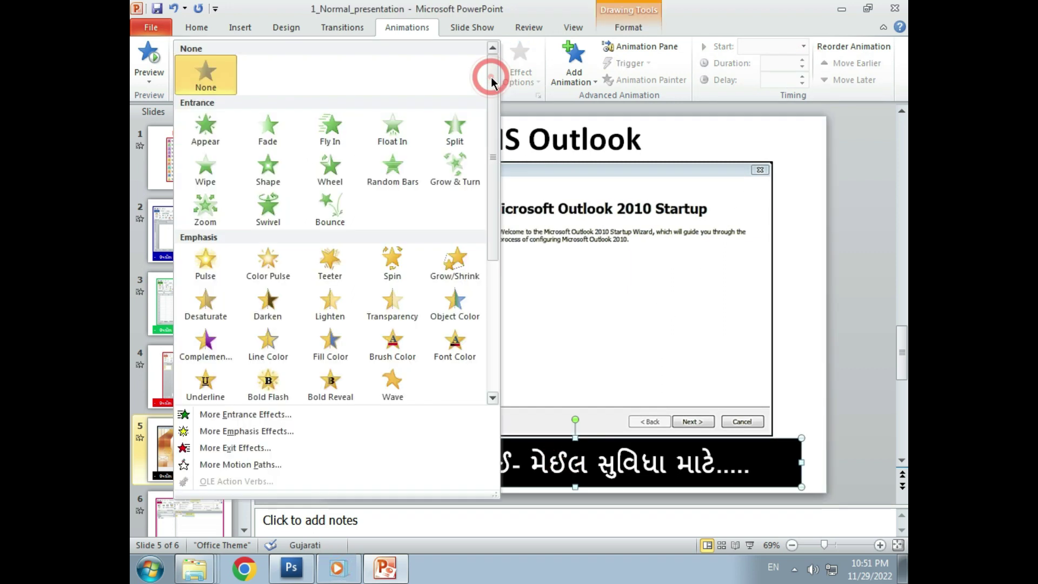
{"action": "left_click", "coordinate": [330, 213]}
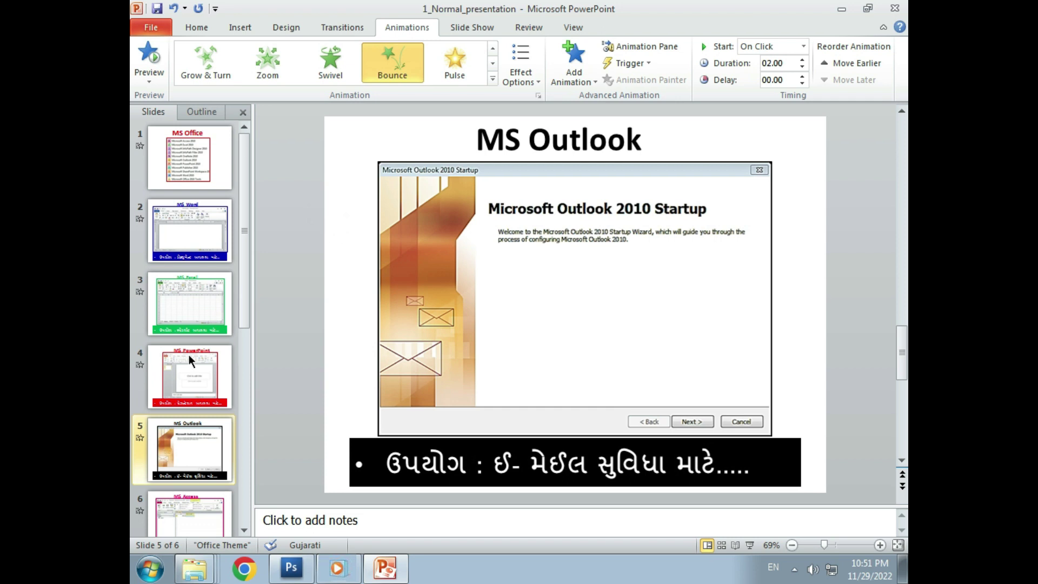
{"action": "scroll", "coordinate": [188, 355], "scroll_direction": "down", "scroll_amount": 1}
{"action": "left_click", "coordinate": [202, 450]}
{"action": "left_click", "coordinate": [504, 142]}
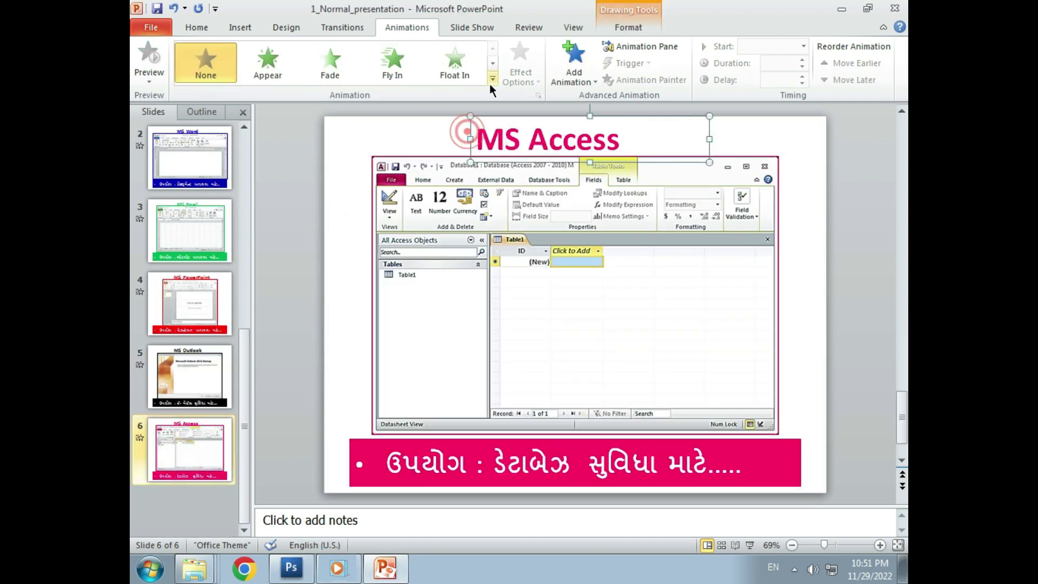
Give the MS Access title an entrance animation and the Access picture a Fade entrance
{"action": "left_click", "coordinate": [493, 78]}
{"action": "left_click", "coordinate": [632, 324]}
{"action": "left_click", "coordinate": [493, 78]}
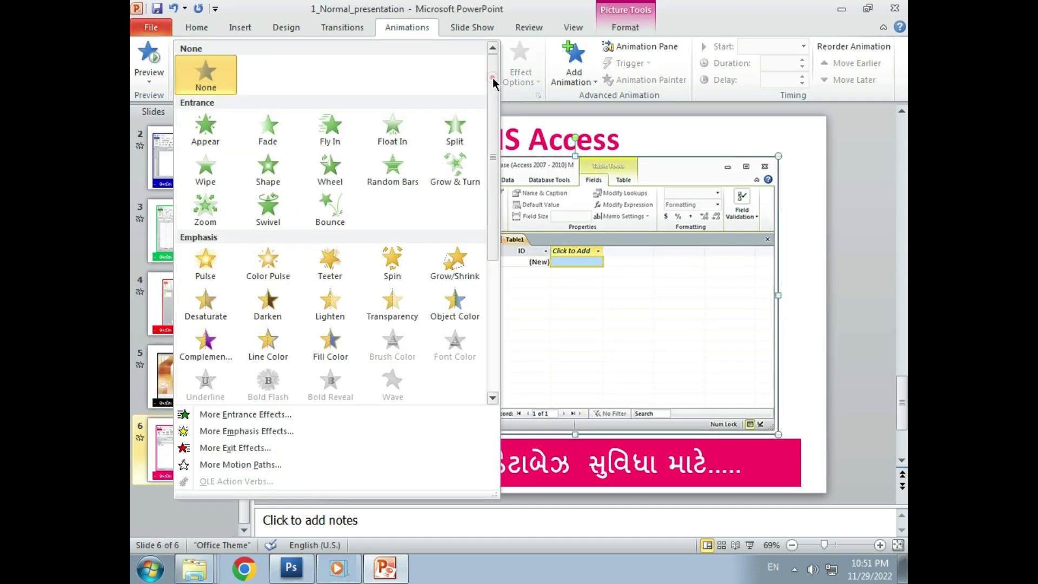
{"action": "left_click", "coordinate": [278, 140]}
Make the pink caption fly in, with a direction chosen in Effect Options
{"action": "left_click", "coordinate": [456, 475]}
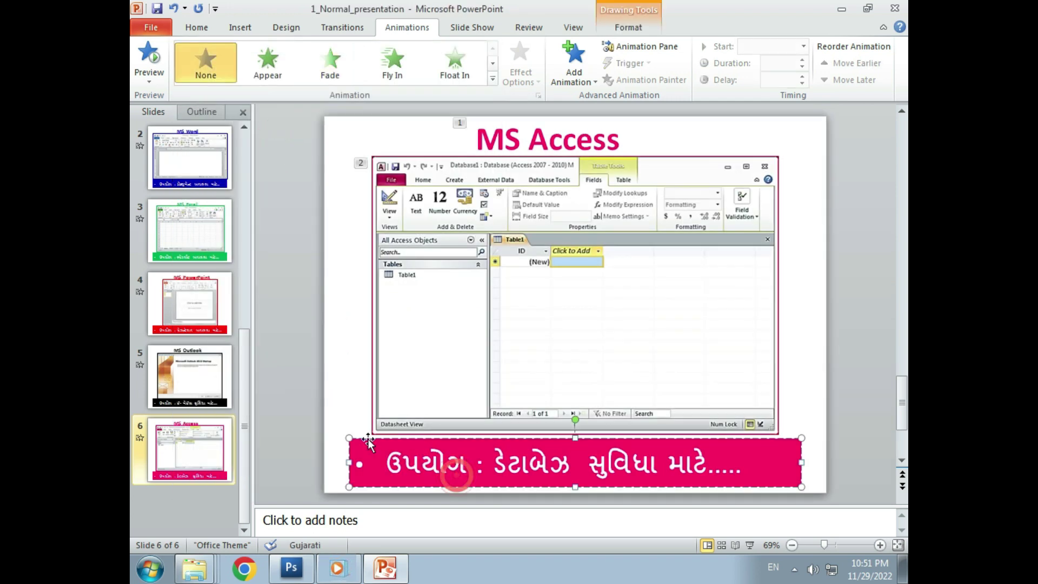
{"action": "left_click", "coordinate": [492, 78]}
{"action": "left_click", "coordinate": [332, 133]}
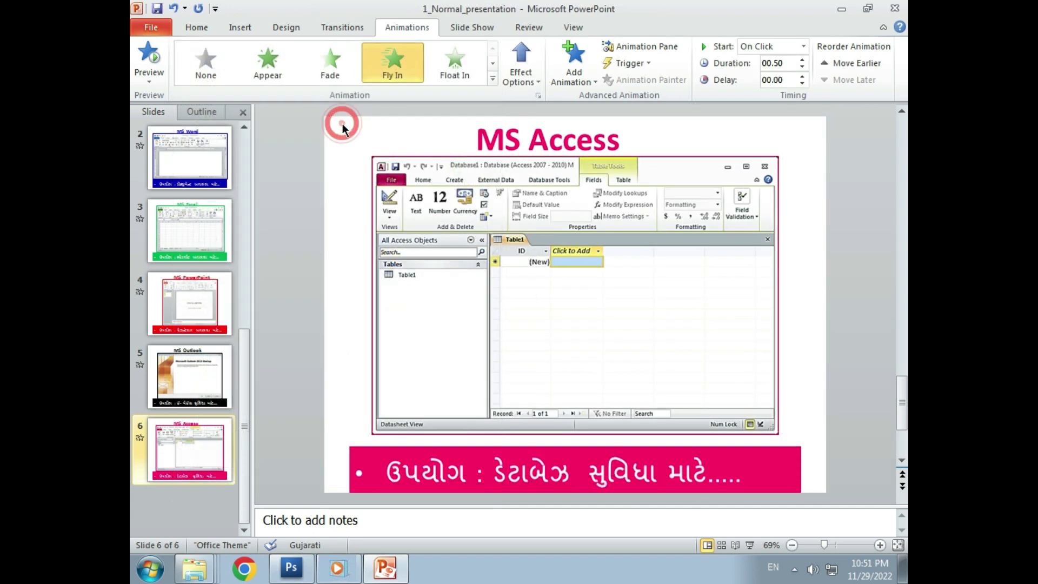
{"action": "left_click", "coordinate": [533, 82]}
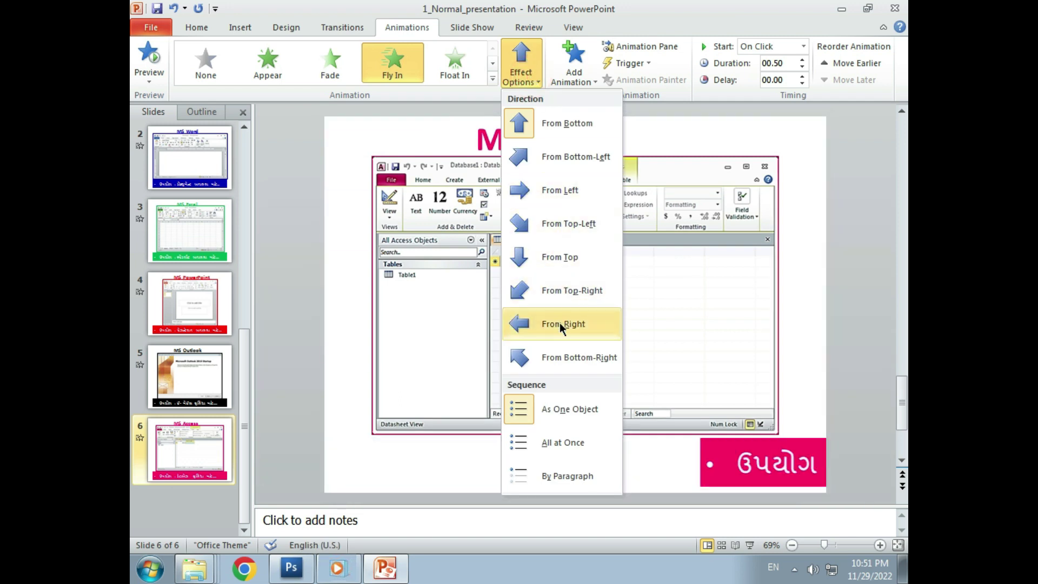
{"action": "left_click", "coordinate": [568, 126]}
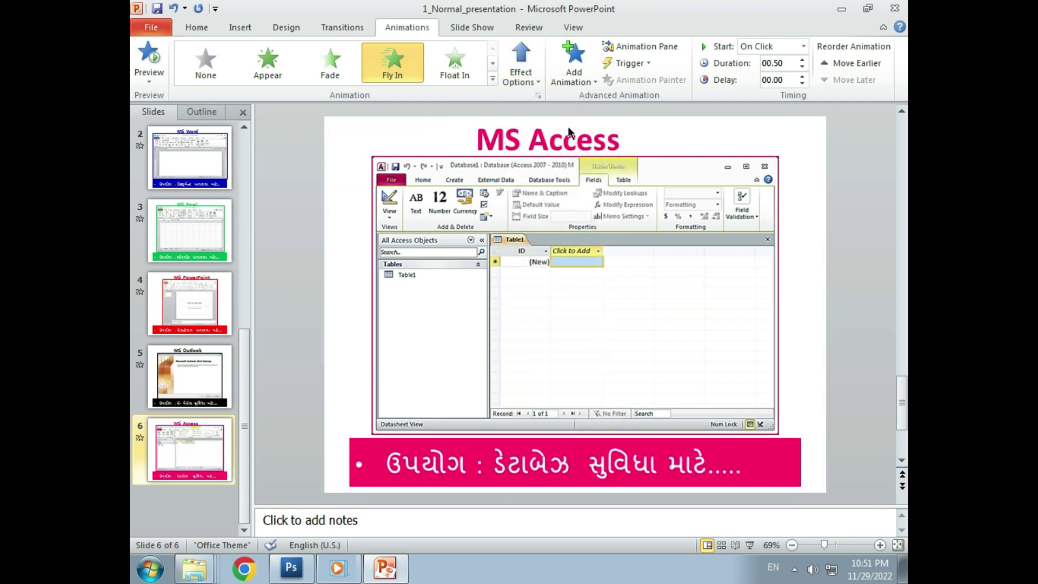
{"action": "left_click", "coordinate": [801, 68]}
{"action": "left_click", "coordinate": [204, 525]}
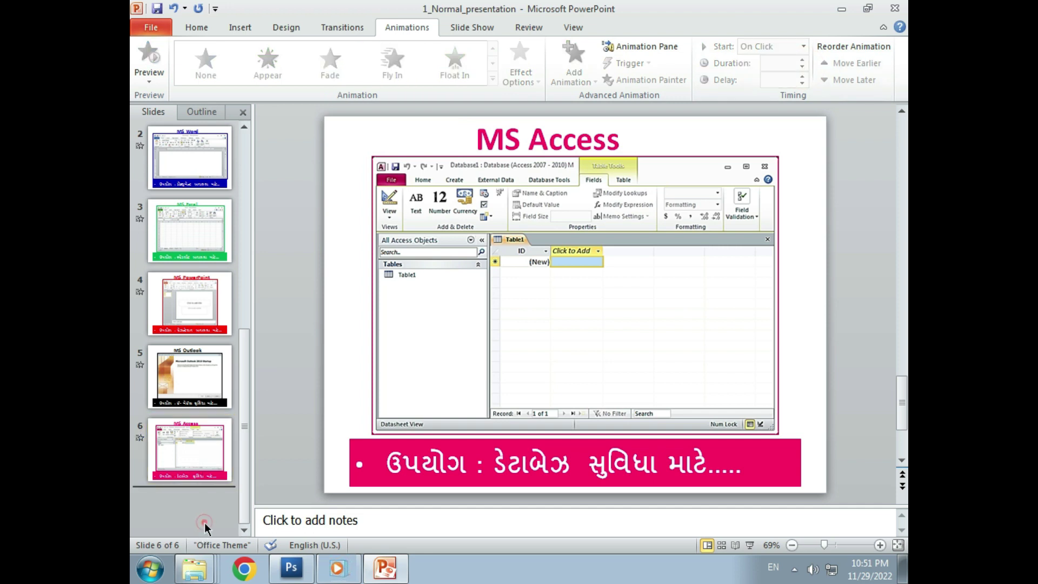
Run the slide show from slide 1 with F5 through to the end
{"action": "scroll", "coordinate": [184, 195], "scroll_direction": "up", "scroll_amount": 2}
{"action": "left_click", "coordinate": [184, 174]}
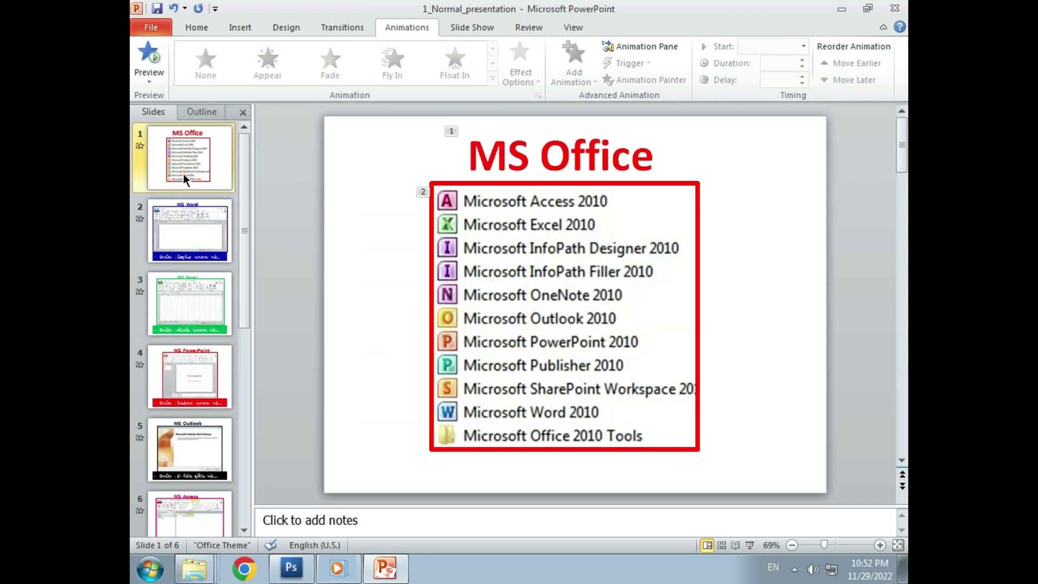
{"action": "key", "text": "F5"}
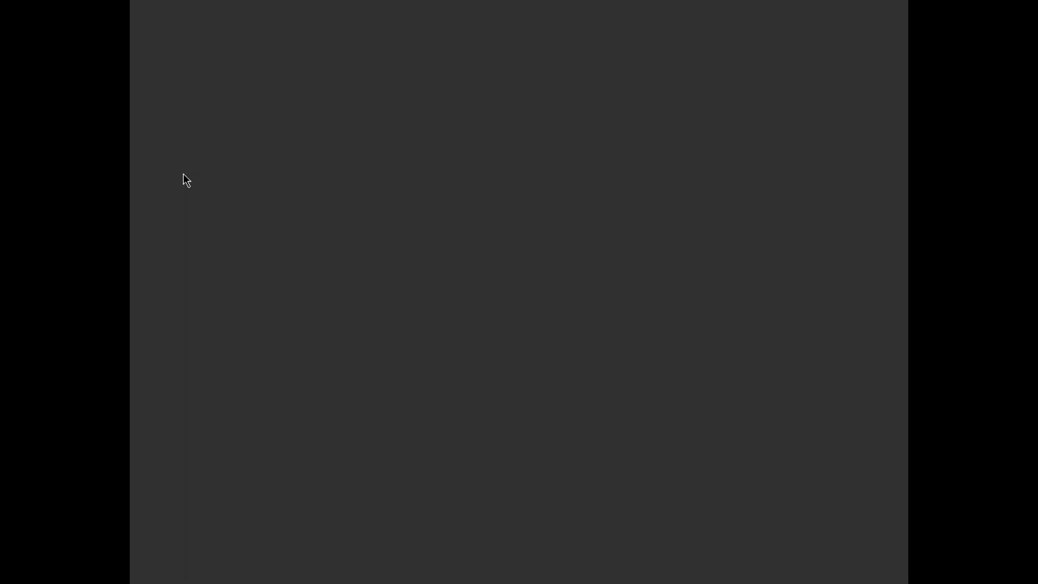